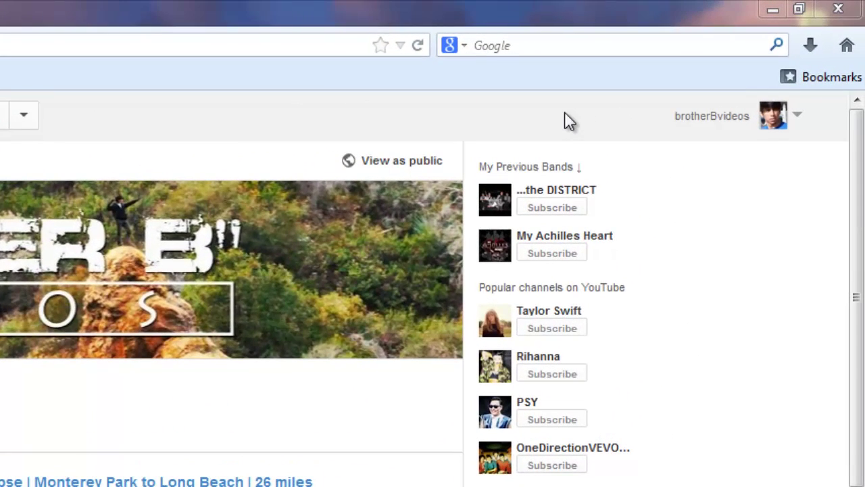
Show the Favorites, Watch Later, Likes and History playlists above the brotherBvideos channel page.
click(718, 116)
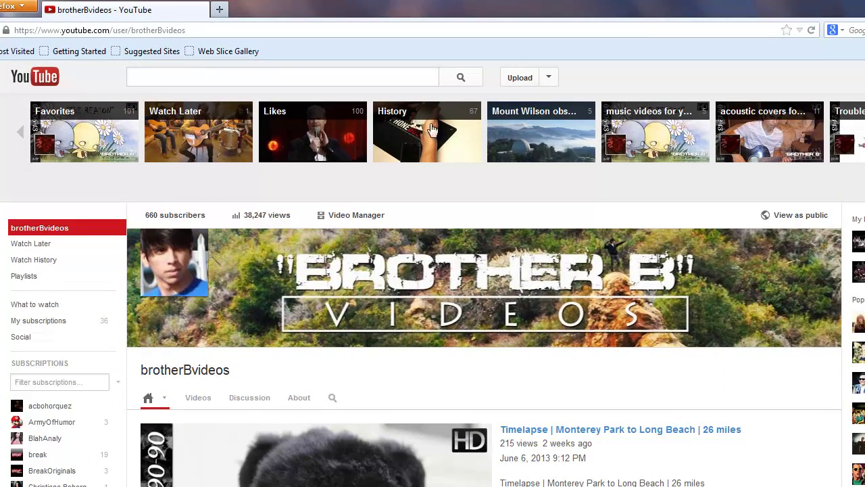
Play all of the Favorites playlist and switch to item 8, the DSLR Tutorial.
click(85, 127)
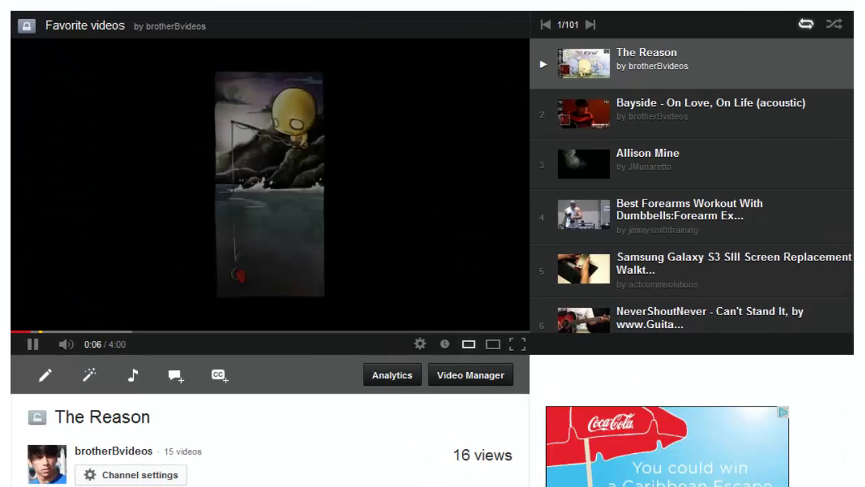
scroll(848, 84, down, 5)
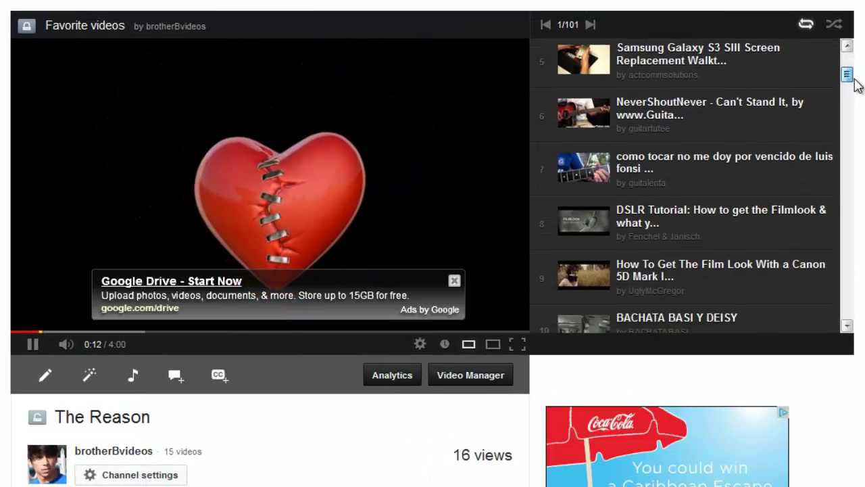
click(657, 141)
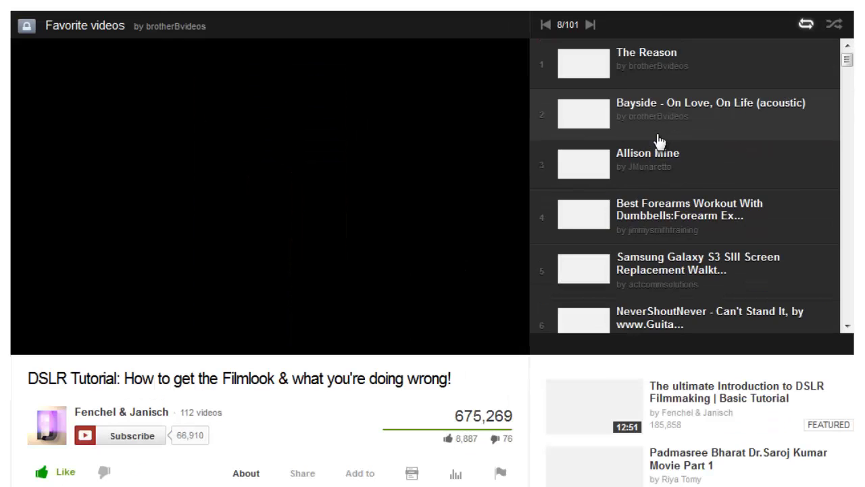
Scroll the playlist panel down to the [Deleted Video] entry.
scroll(275, 360, down, 3)
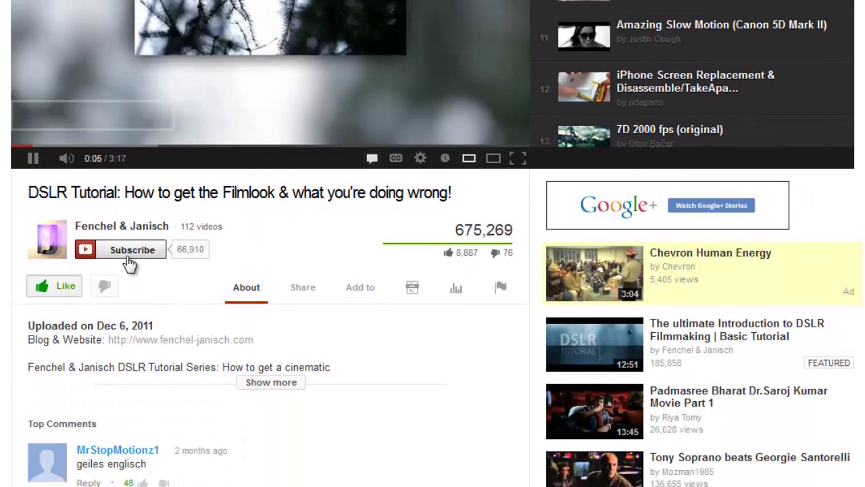
scroll(203, 386, down, 5)
click(203, 385)
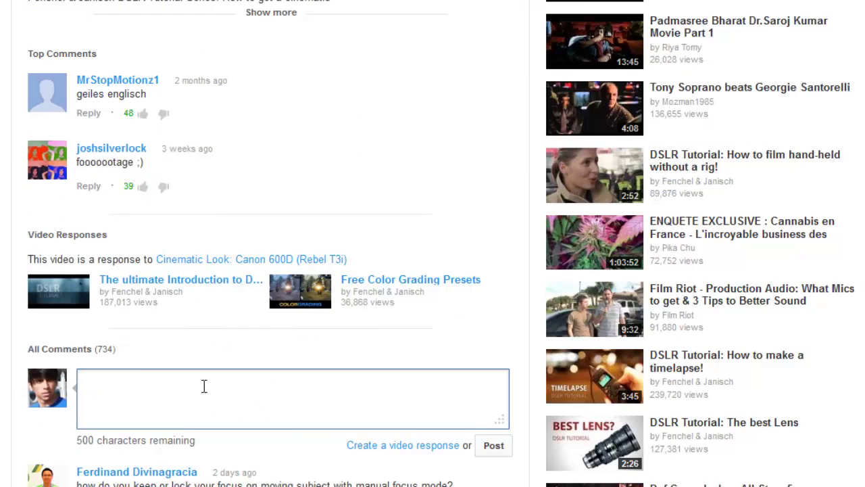
scroll(203, 386, up, 5)
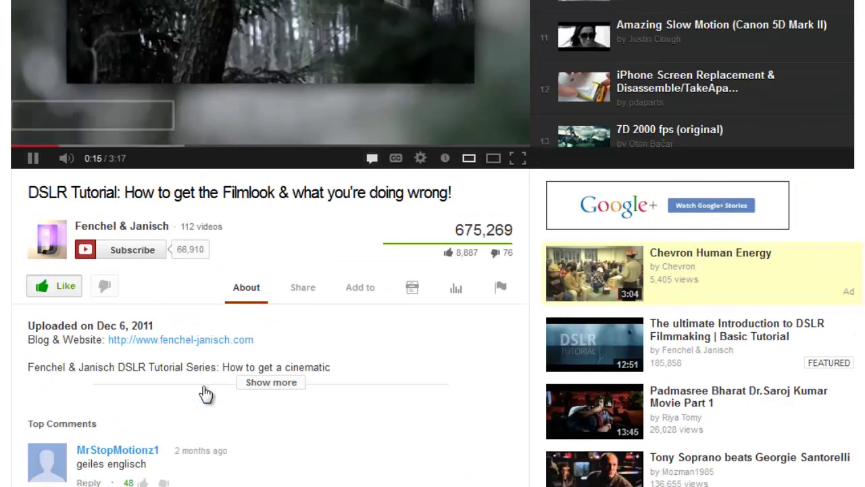
scroll(203, 394, up, 3)
drag(848, 87, 849, 173)
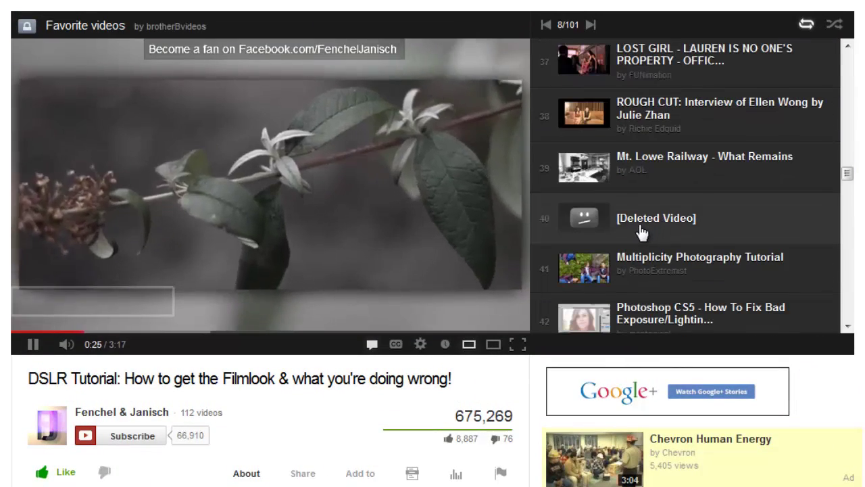
Try playing the [Deleted Video] entry, which falls back to The Reason, and close the Google Drive ad.
click(643, 232)
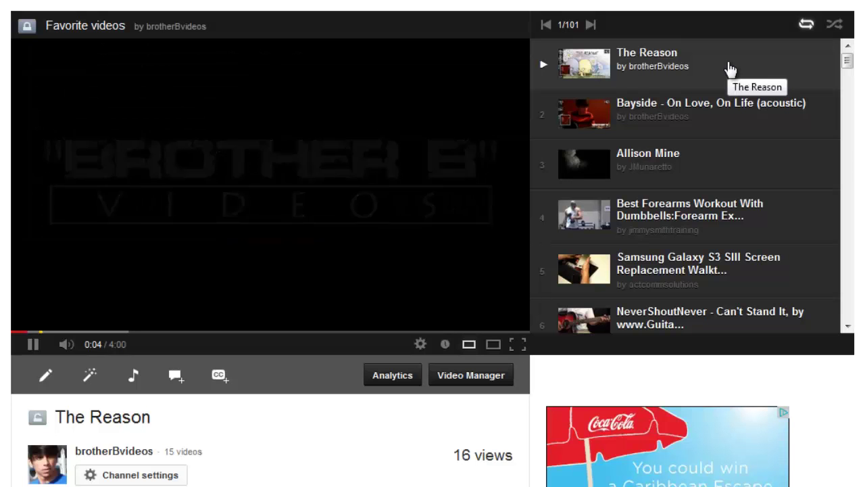
drag(847, 62, 849, 188)
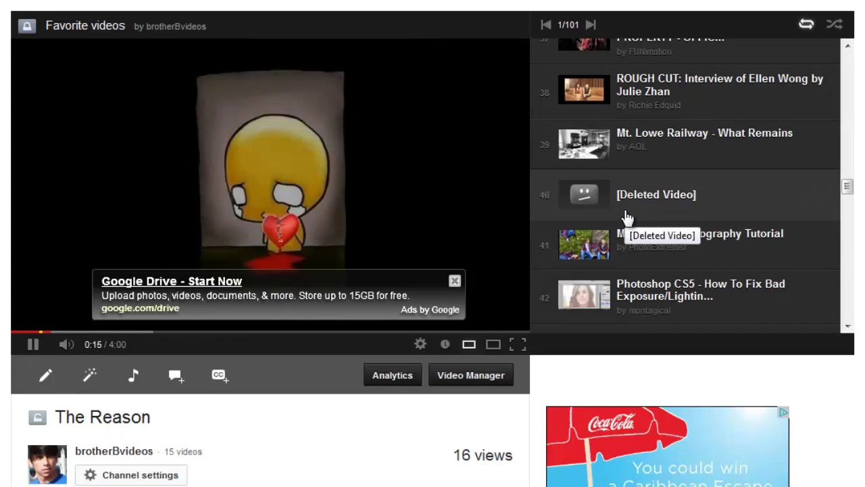
click(454, 281)
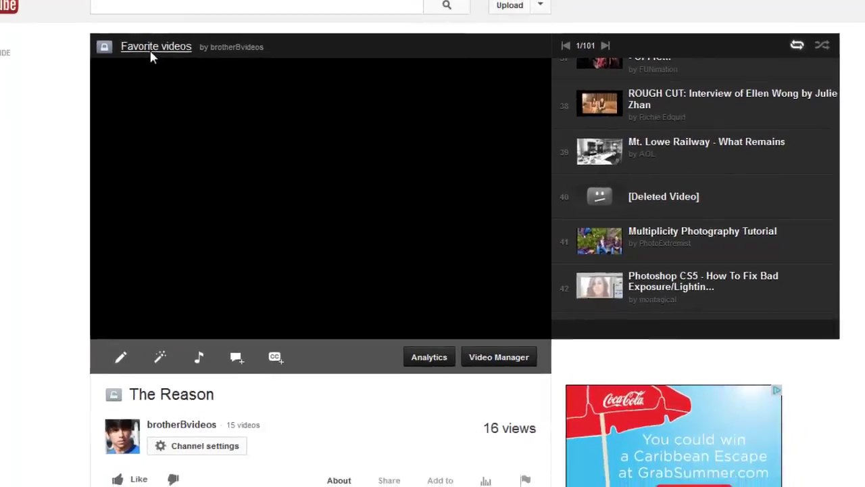
Open the private Favorite videos playlist page from the account's playlist strip.
click(151, 52)
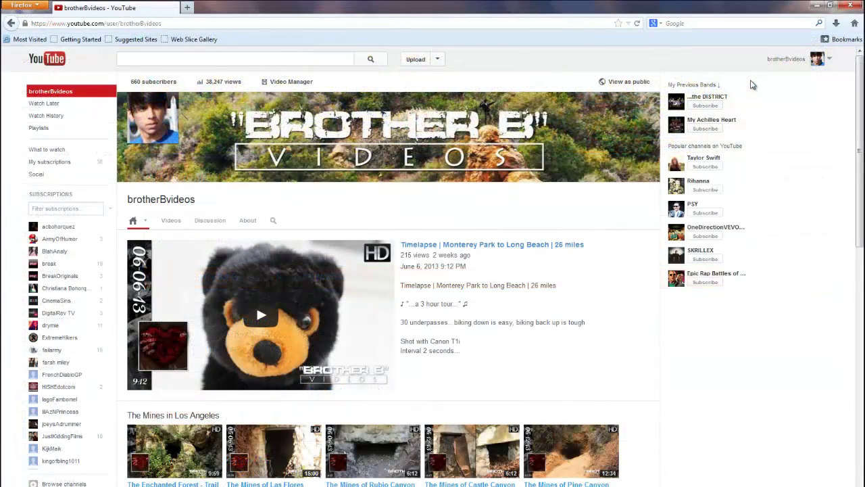
click(779, 59)
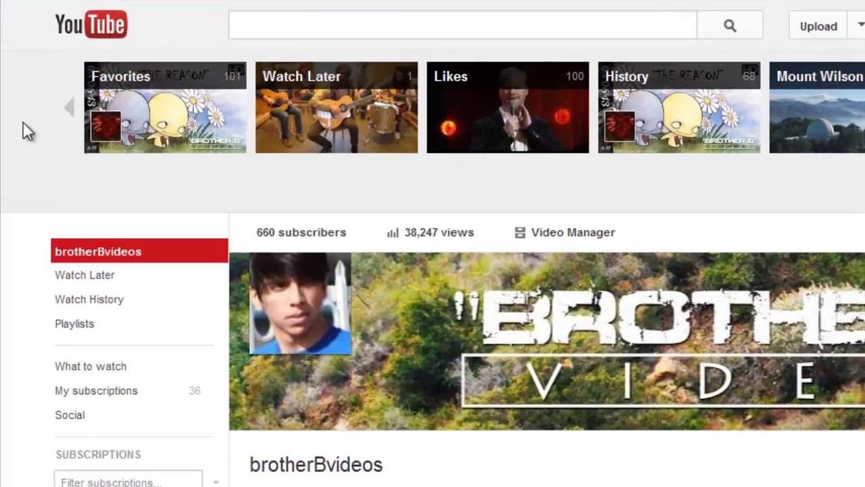
mouse_move(145, 120)
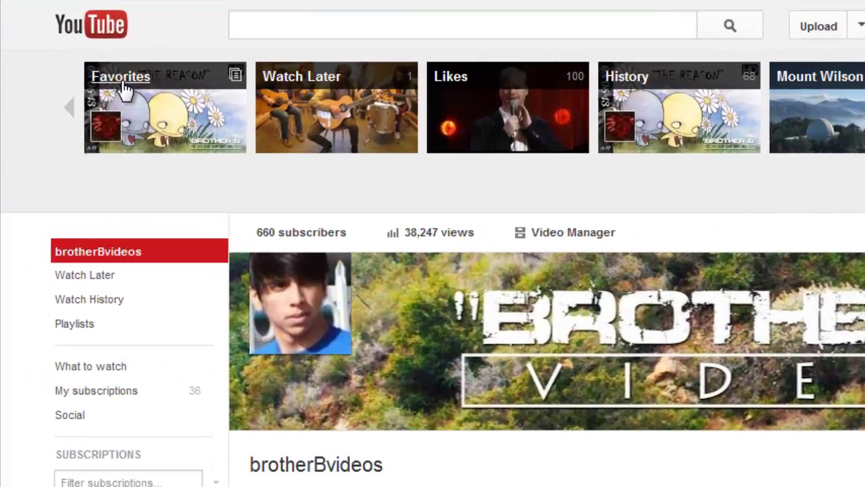
click(122, 78)
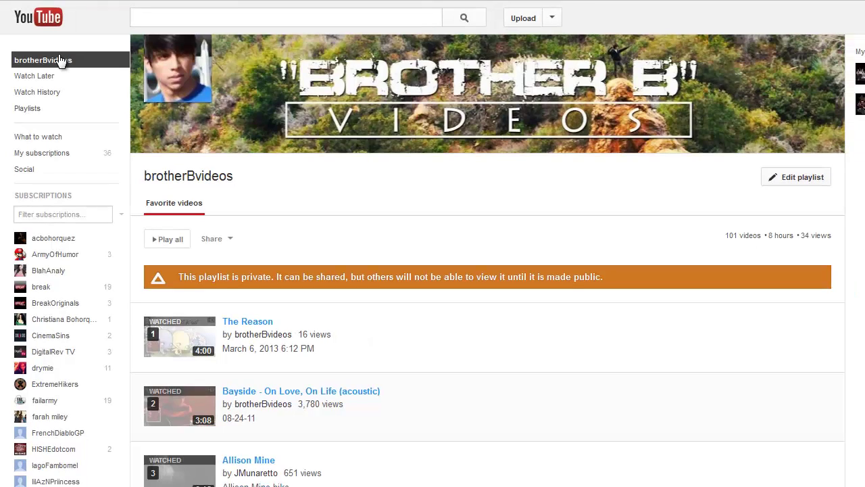
Scroll down to confirm item 40 is a [Deleted Video], then return to the top.
scroll(432, 271, down, 15)
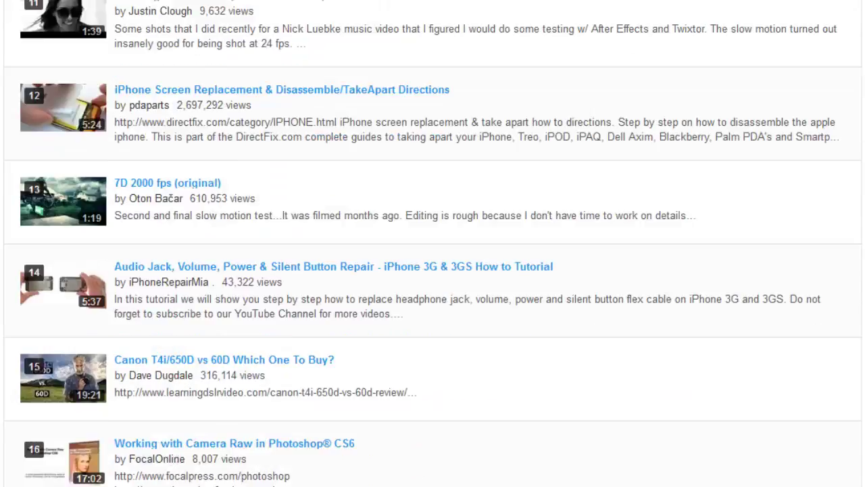
scroll(433, 271, down, 20)
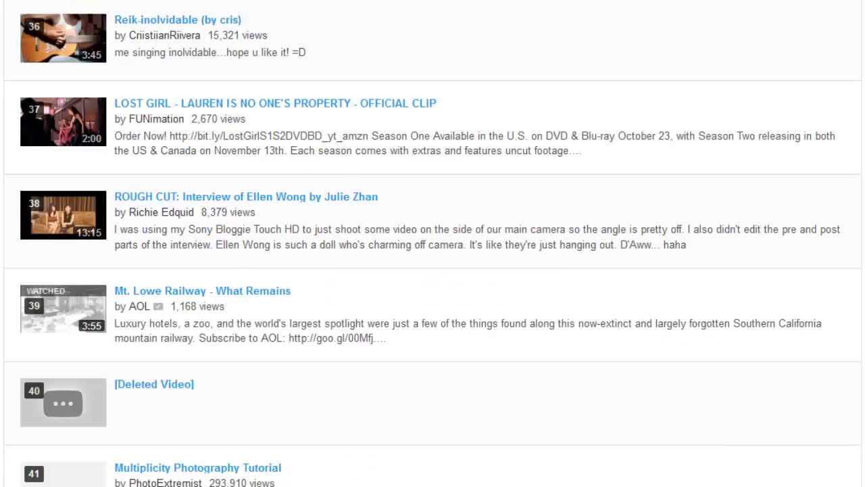
scroll(432, 270, down, 2)
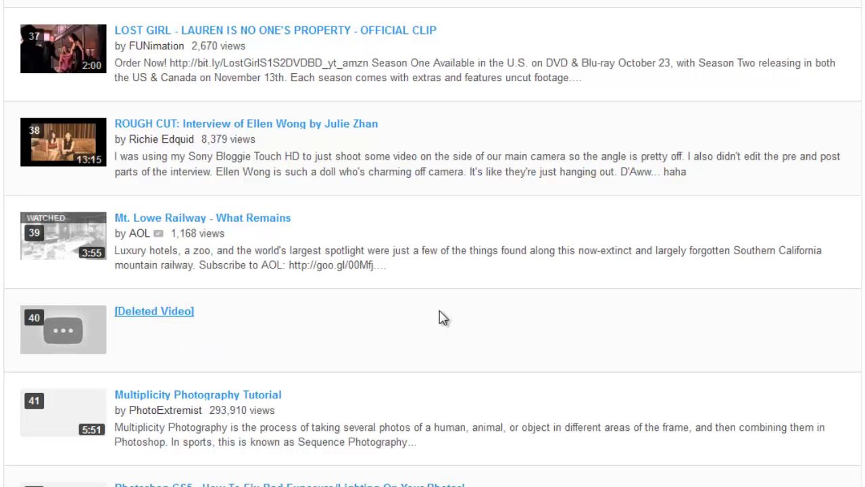
key(Home)
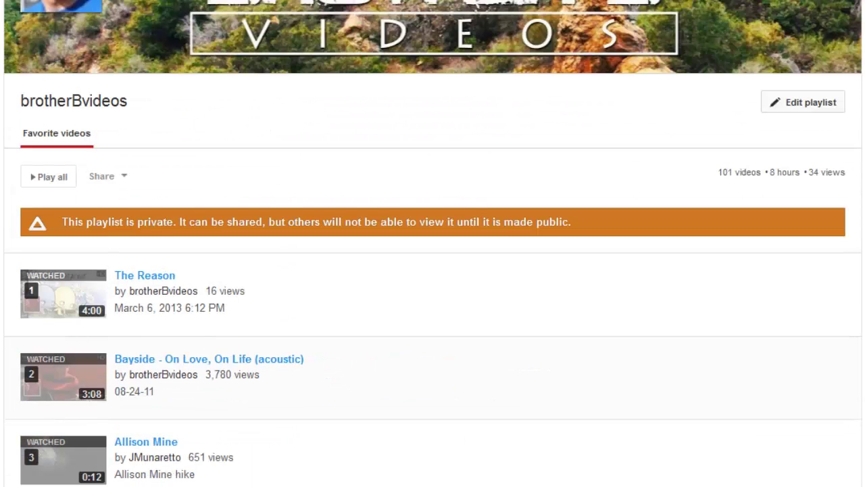
Edit the Favorites playlist and check that the Jim Gaffigan - Beyond The Pale video is unavailable.
click(801, 118)
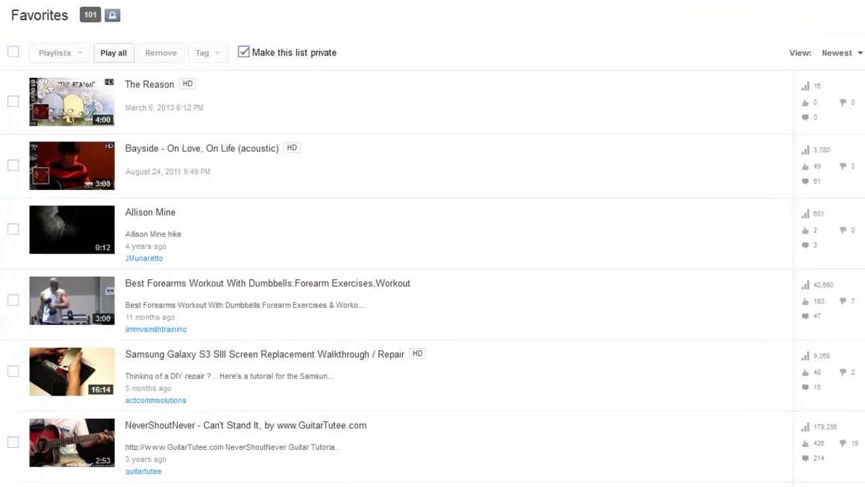
scroll(432, 243, down, 20)
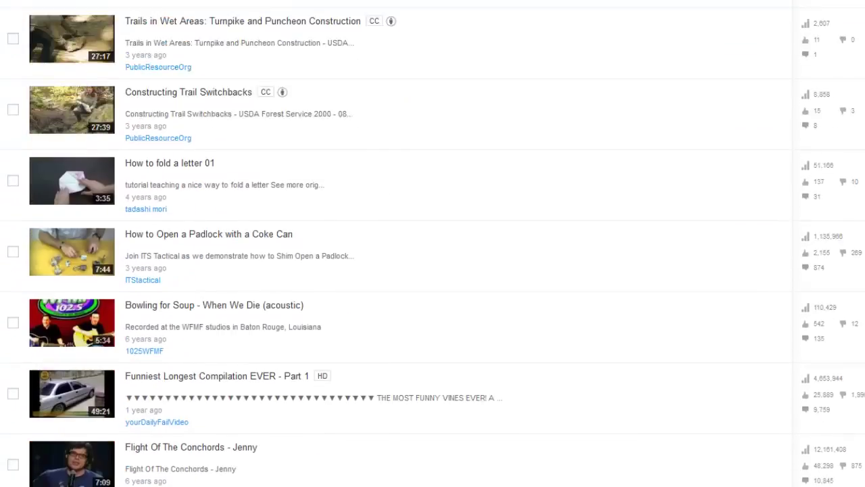
scroll(432, 243, down, 10)
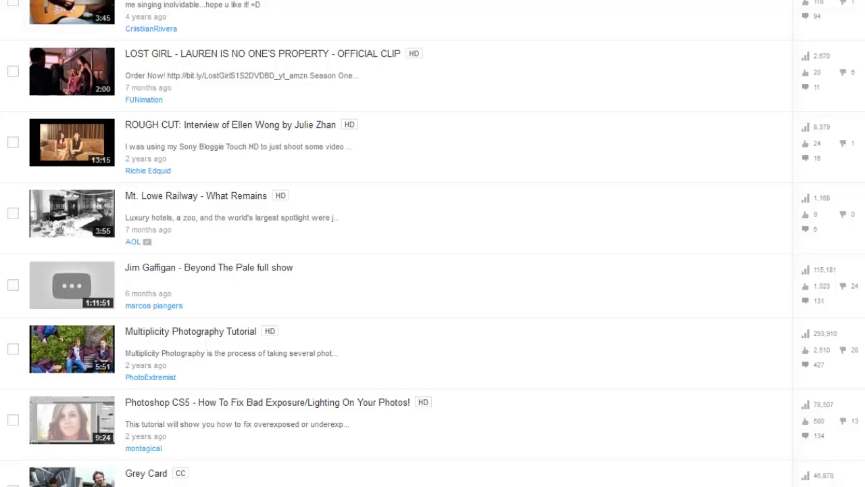
scroll(154, 449, down, 7)
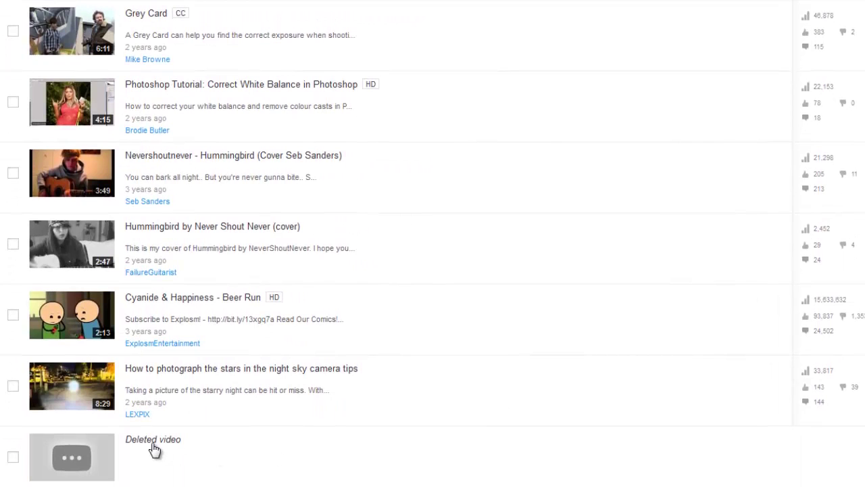
scroll(253, 195, up, 5)
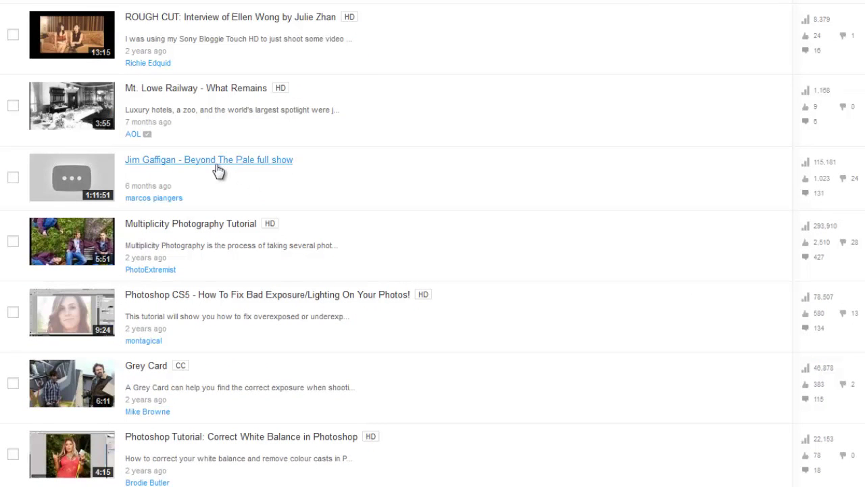
click(218, 171)
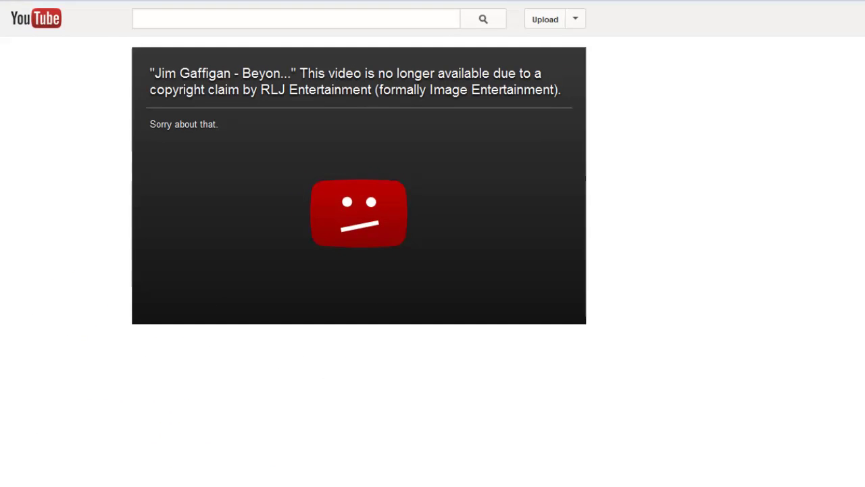
click(5, 3)
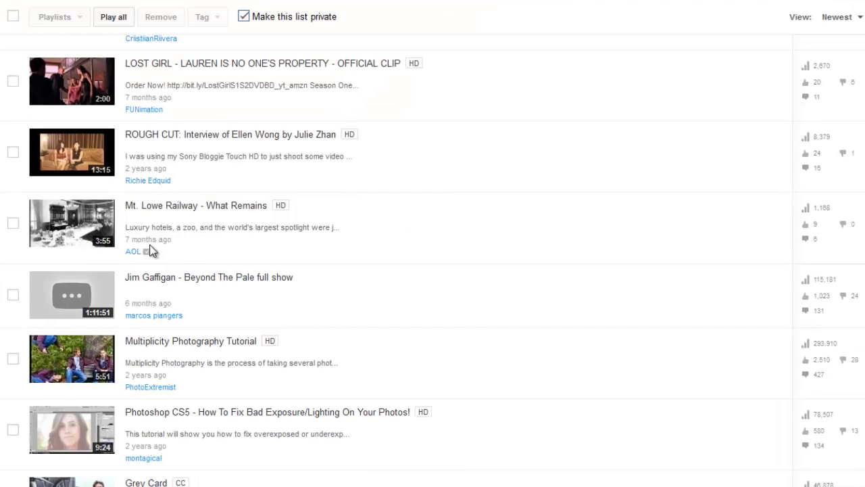
Tick the Jim Gaffigan - Beyond The Pale full show video and remove it from Favorites.
scroll(189, 285, up, 1)
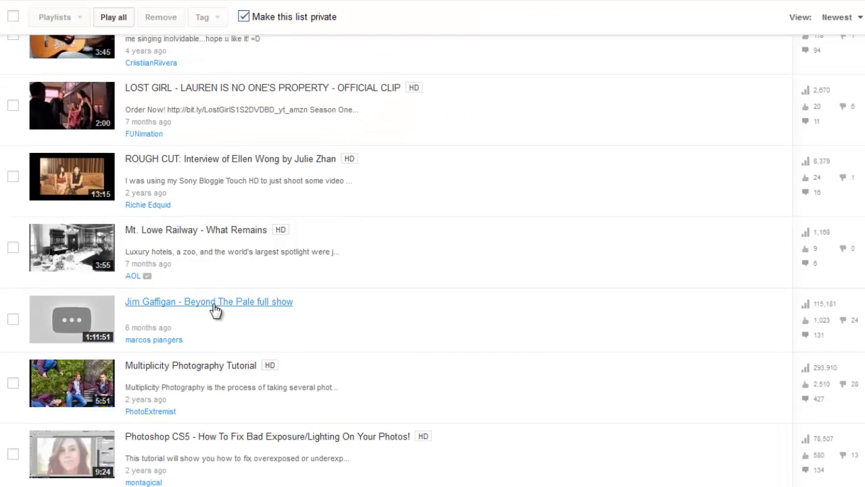
click(12, 319)
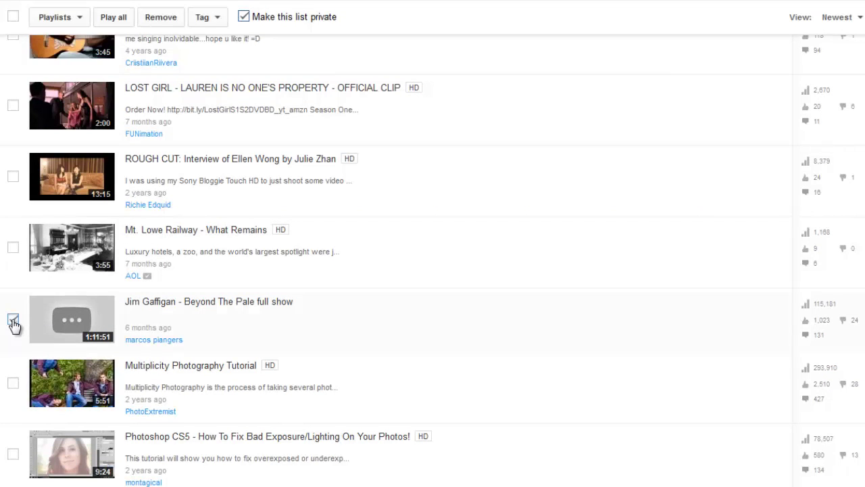
click(161, 25)
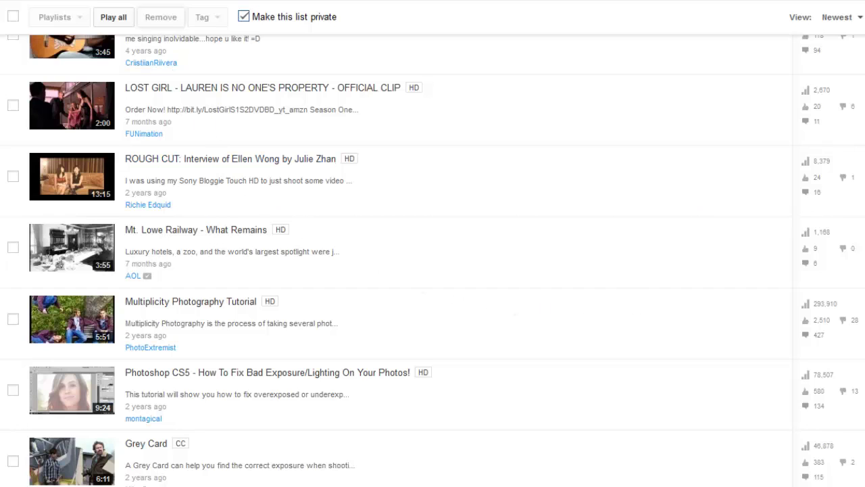
Play all of Favorites, now 100 videos, and scroll to items 38–43 to confirm the removal.
scroll(432, 271, up, 15)
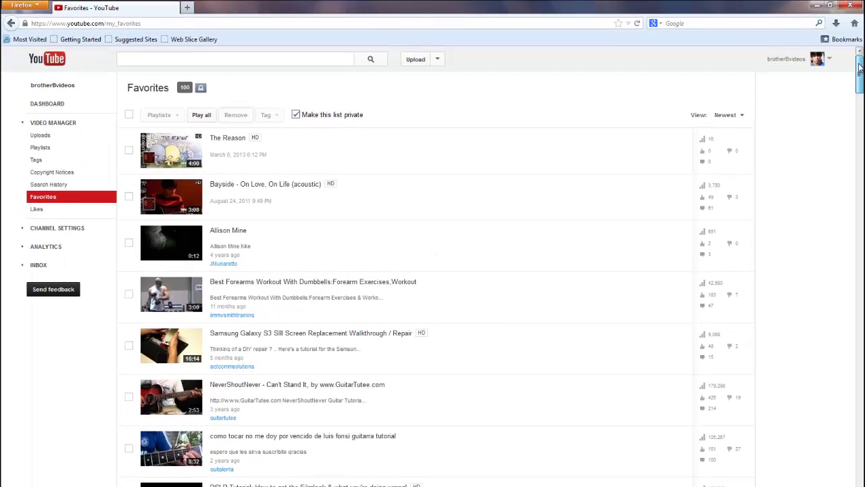
click(786, 59)
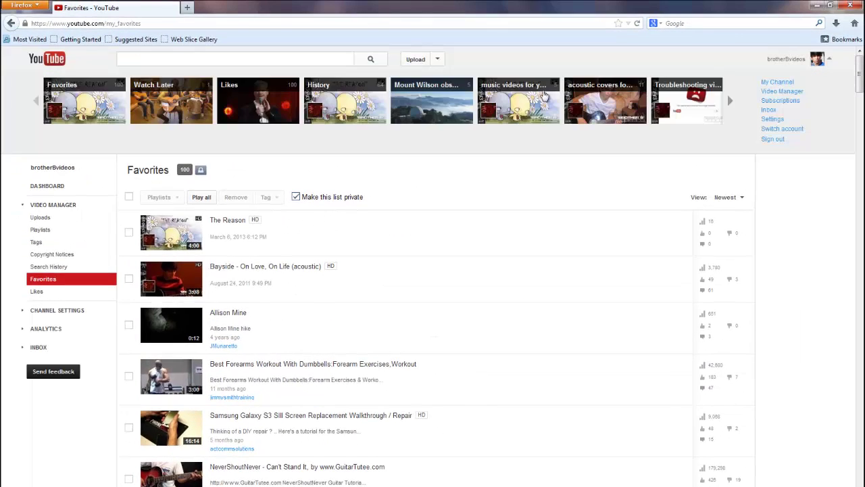
click(82, 110)
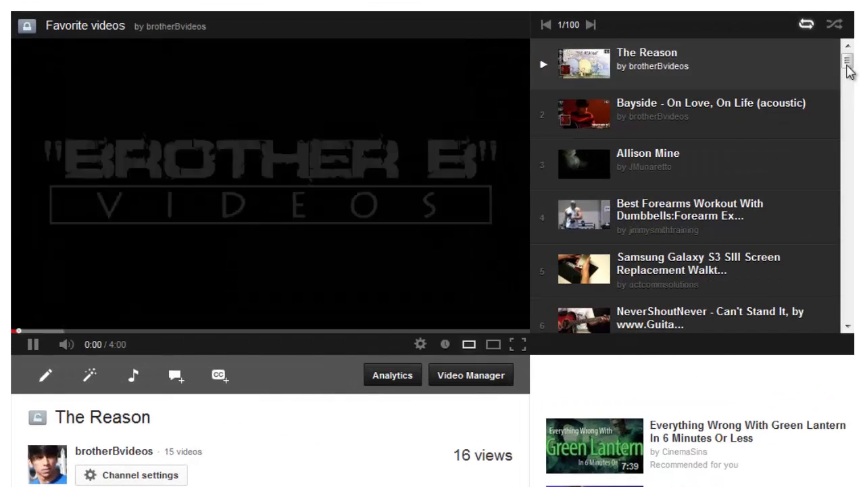
drag(848, 61, 850, 191)
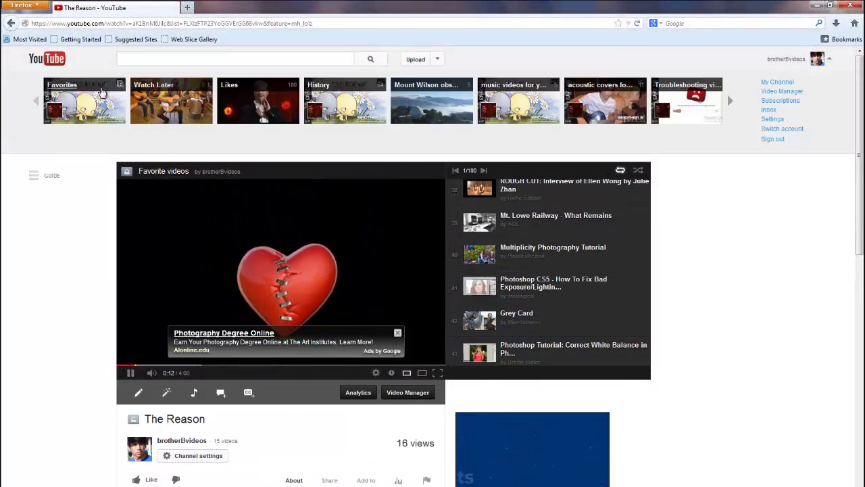
Open the Likes list and show its Playlist Likes tab, which finds no playlists.
mouse_move(231, 103)
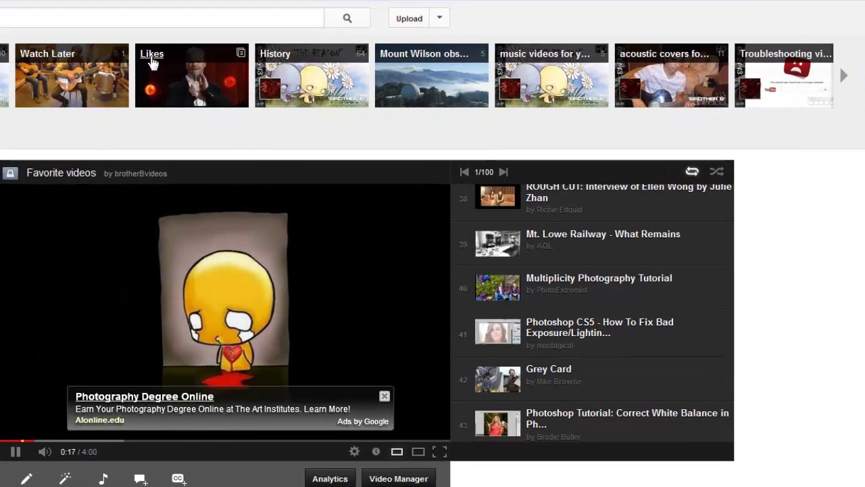
click(150, 60)
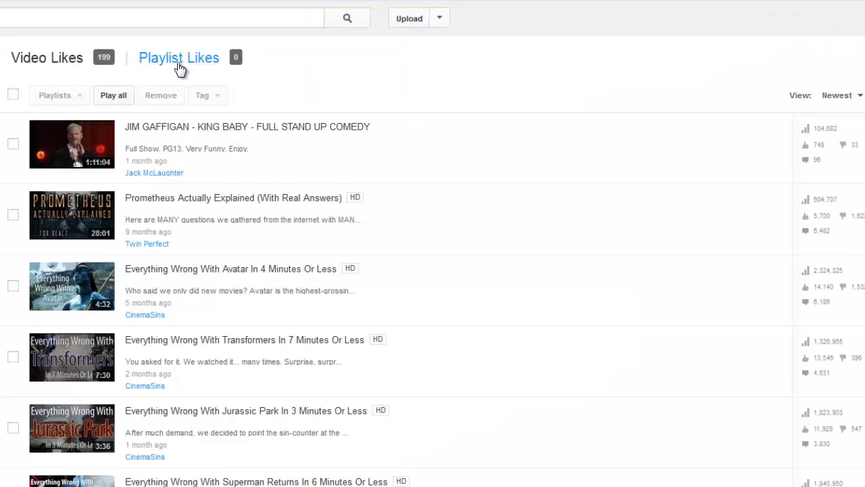
click(184, 64)
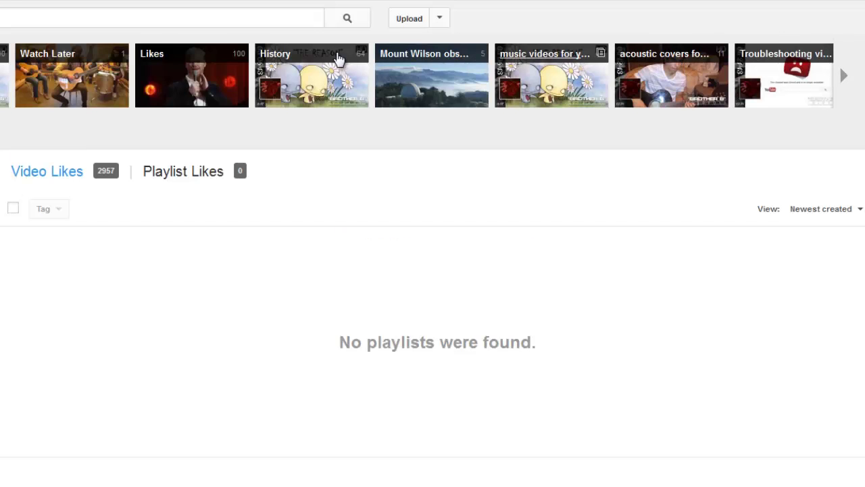
Open History and confirm Clear all watch history to wipe the entire watch history.
click(274, 61)
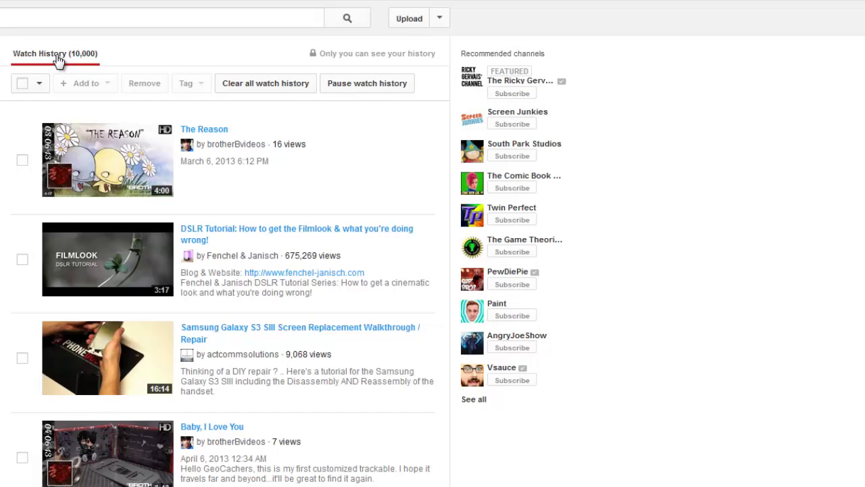
click(22, 160)
click(22, 160)
click(266, 87)
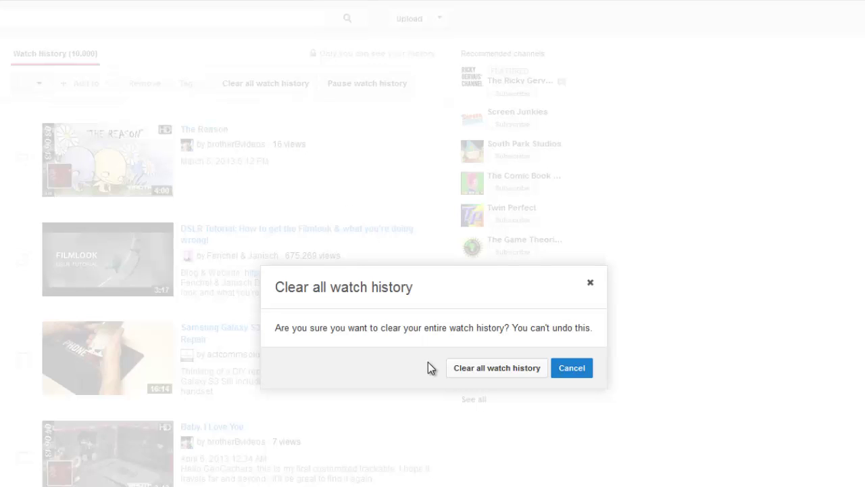
click(495, 368)
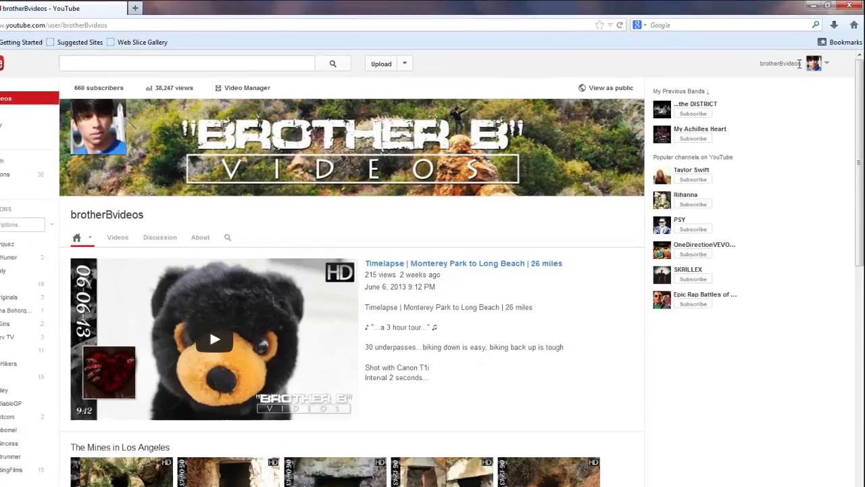
Browse Video Manager's uploads, Playlists and Favorites, ending on Likes with 199 liked videos.
click(797, 59)
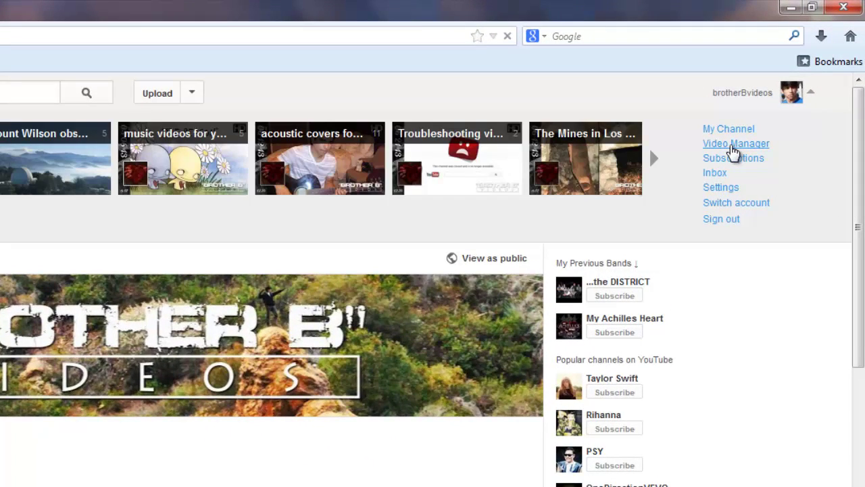
click(733, 149)
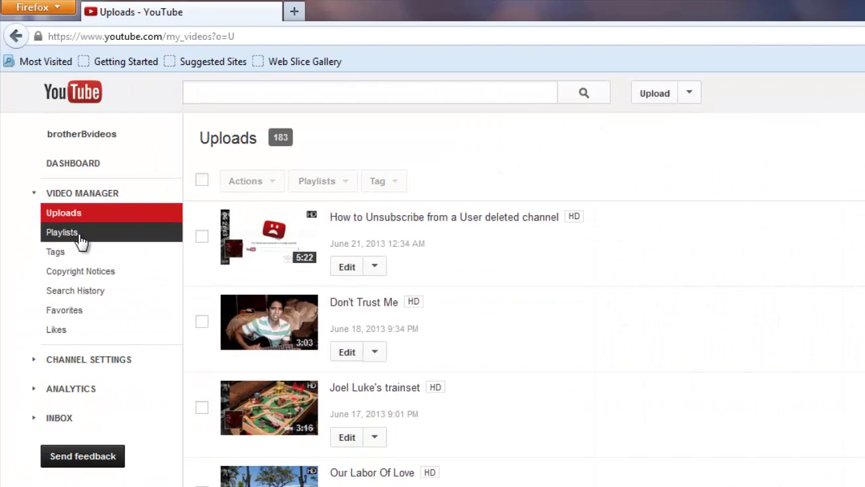
click(79, 235)
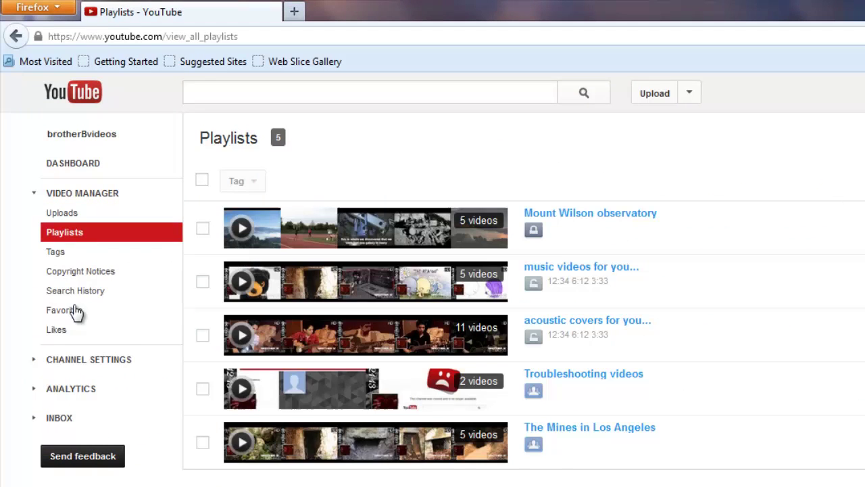
click(84, 311)
click(91, 336)
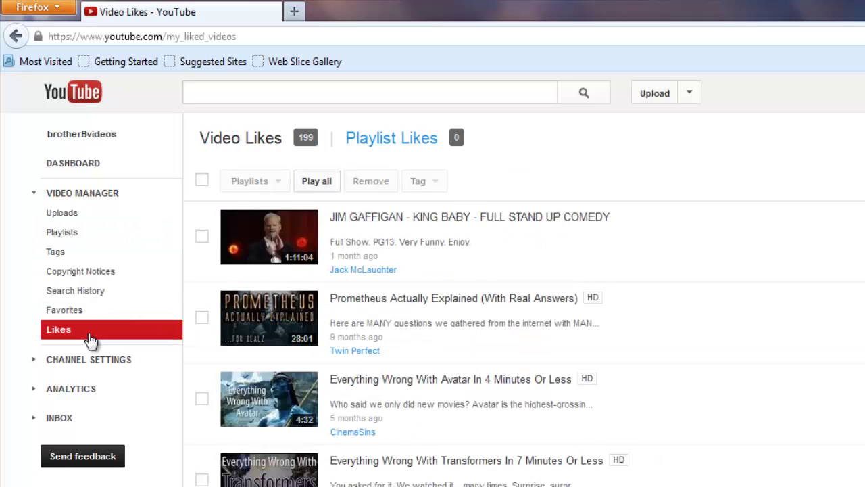
Check the empty Watch History and channel Playlists, then return to the brotherBvideos channel home page.
click(742, 92)
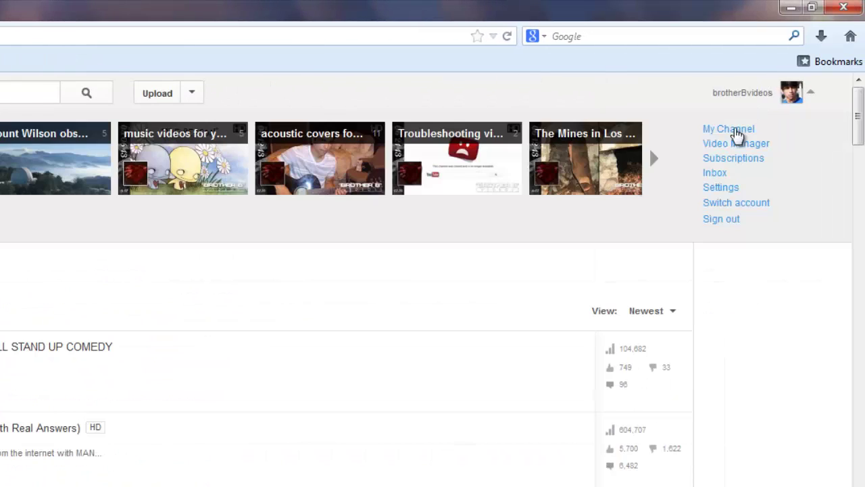
click(732, 140)
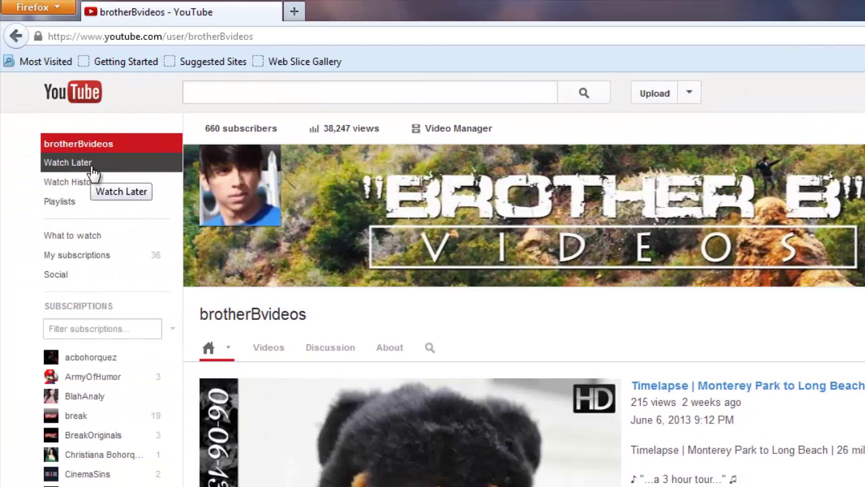
click(106, 188)
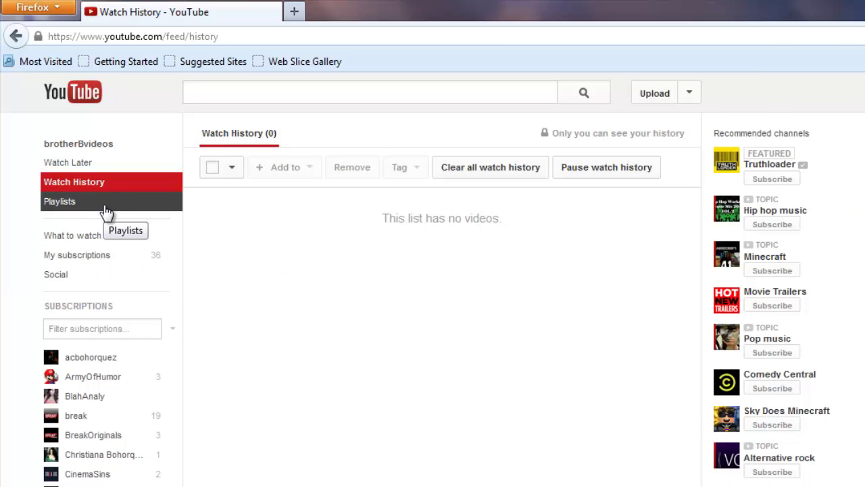
click(106, 212)
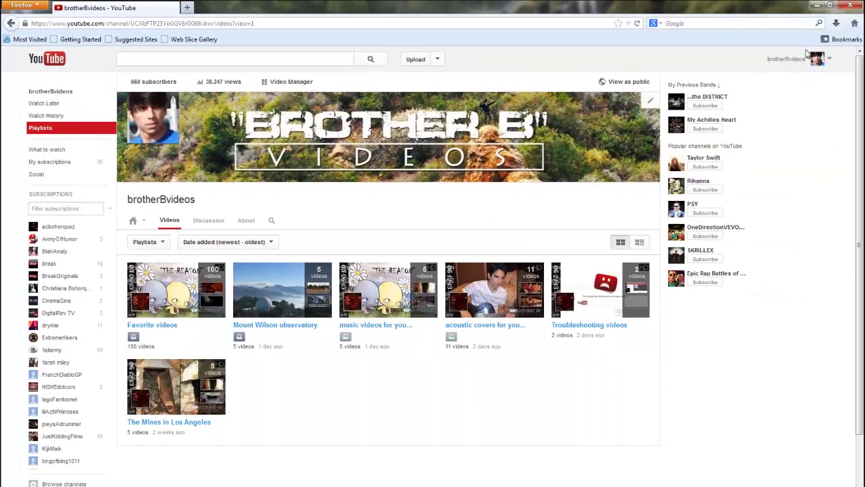
click(801, 58)
click(777, 83)
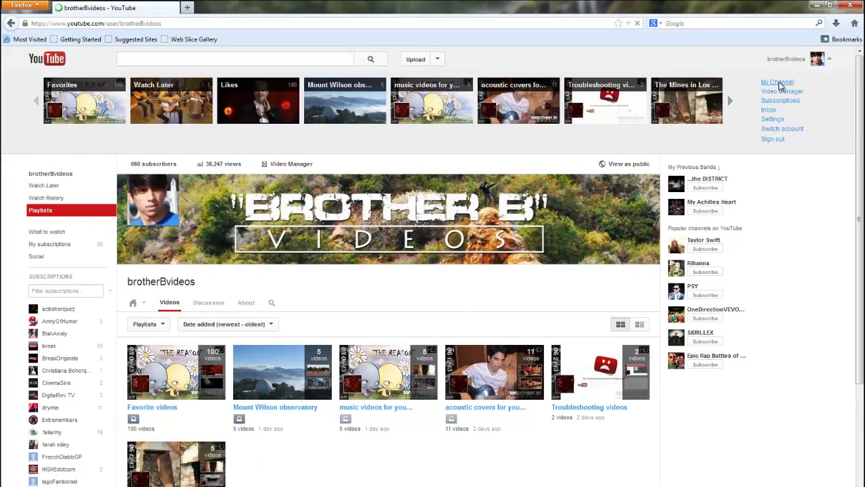